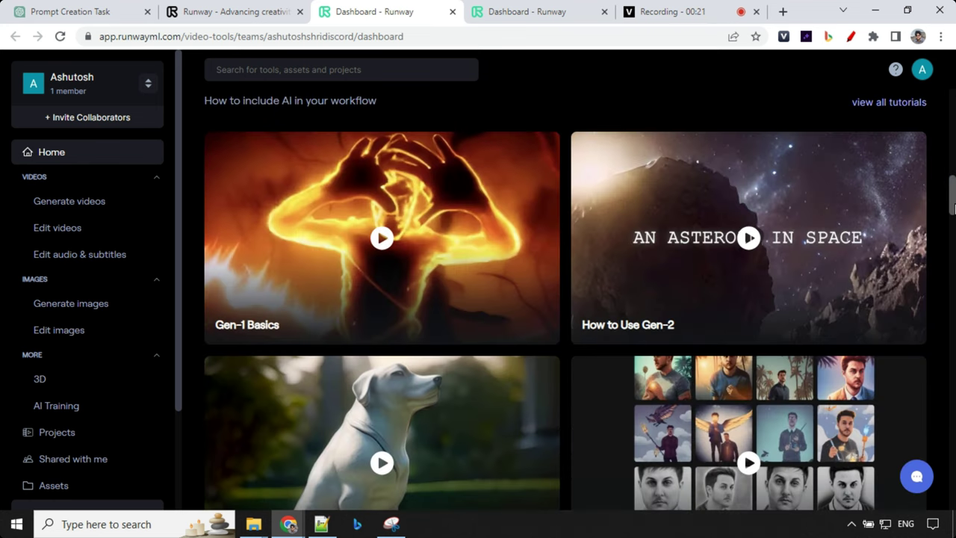
- Scroll past the dashboard tutorials on the way to the runwayml.com homepage
{"action": "left_click_drag", "start_coordinate": [954, 207], "coordinate": [954, 214]}
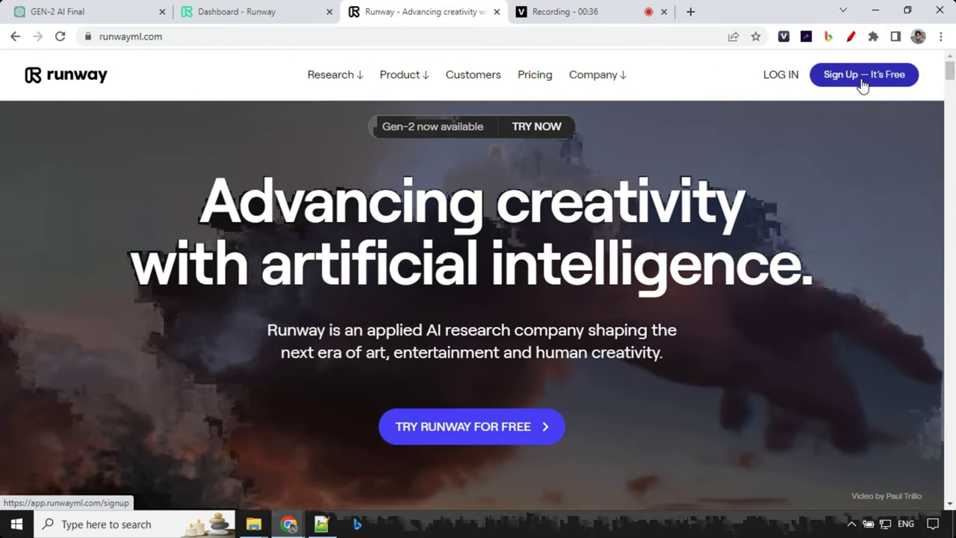
- Launch Gen-2 text-to-video from the Runway dashboard and complete its onboarding tips
{"action": "left_click", "coordinate": [269, 12]}
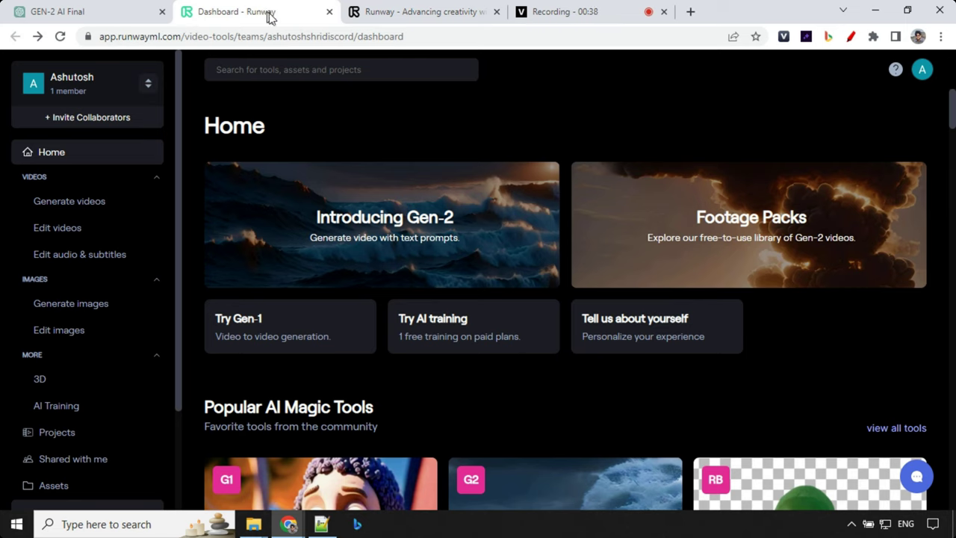
{"action": "left_click", "coordinate": [413, 236]}
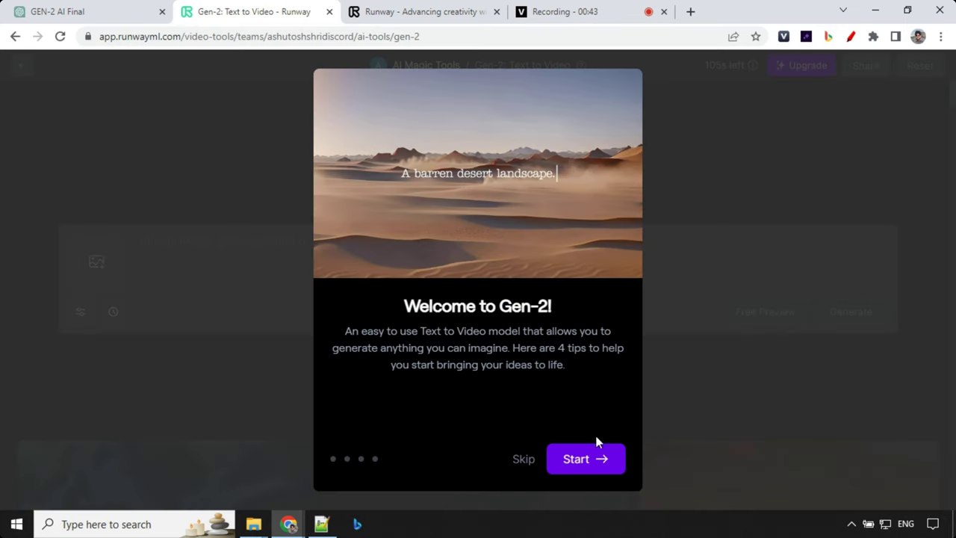
{"action": "left_click", "coordinate": [604, 460]}
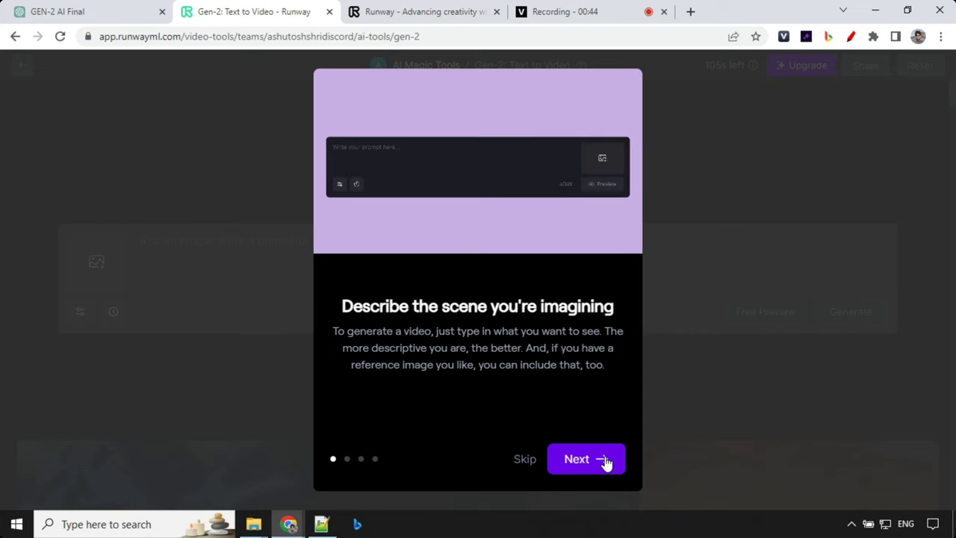
{"action": "left_click", "coordinate": [605, 462]}
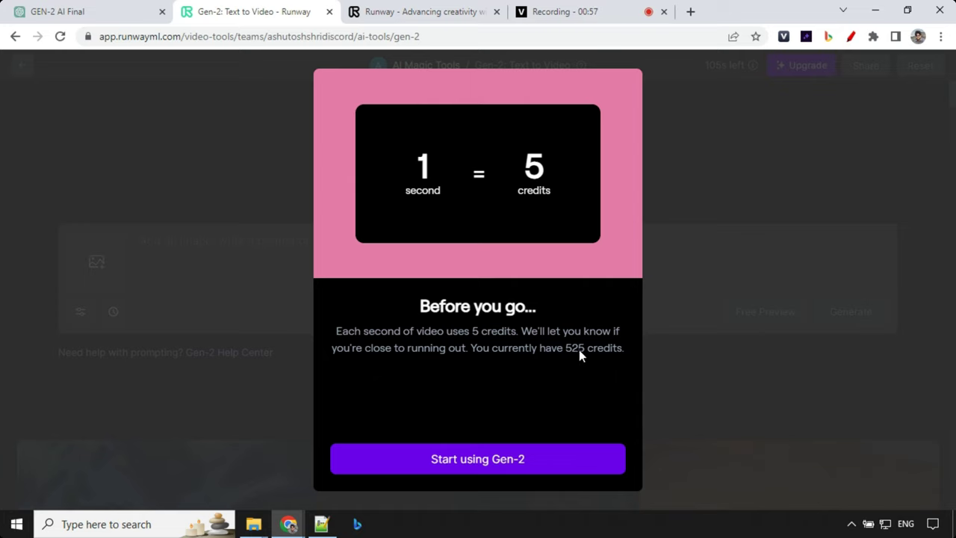
{"action": "left_click", "coordinate": [513, 469]}
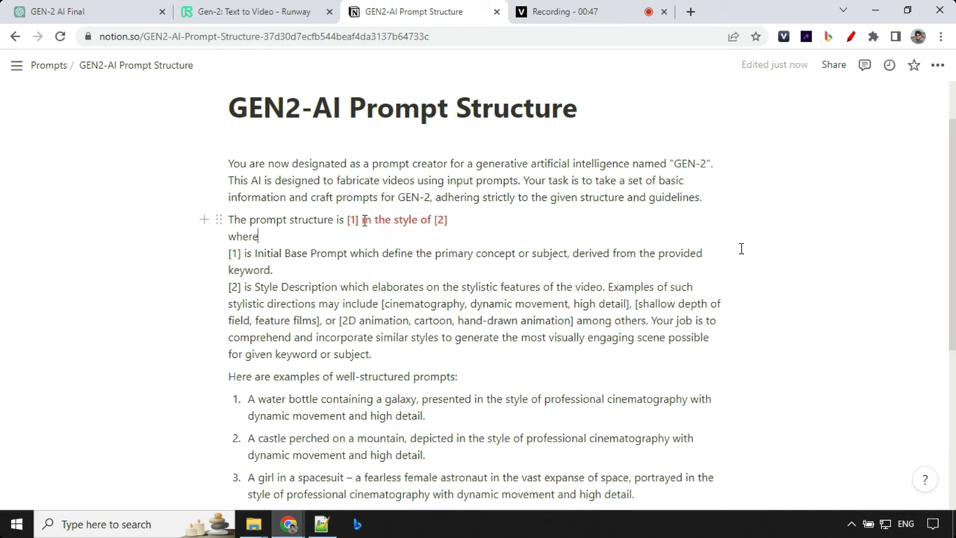
- Highlight 'in the style of', 'Initial Base Prompt' and the three Please take note rules
{"action": "left_click_drag", "start_coordinate": [363, 219], "coordinate": [433, 219]}
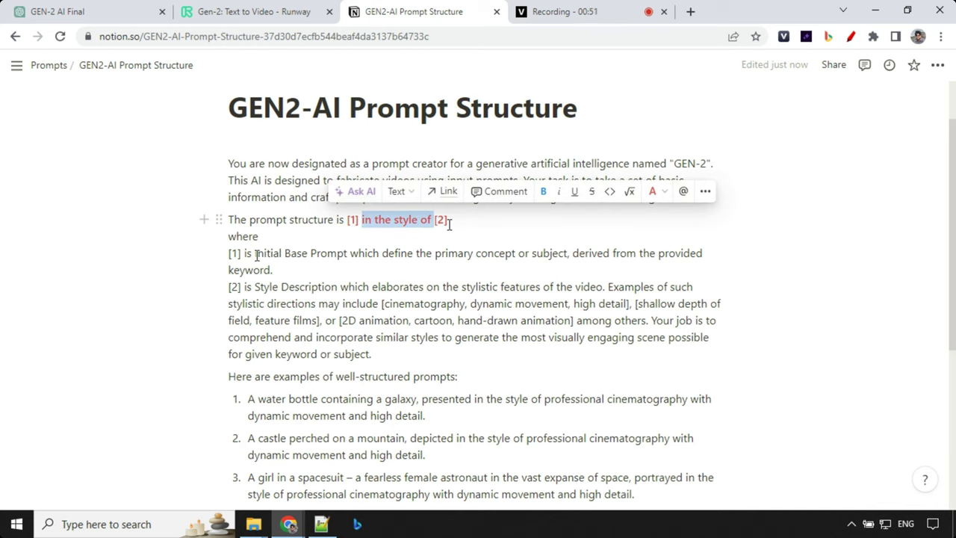
{"action": "left_click_drag", "start_coordinate": [255, 254], "coordinate": [348, 254]}
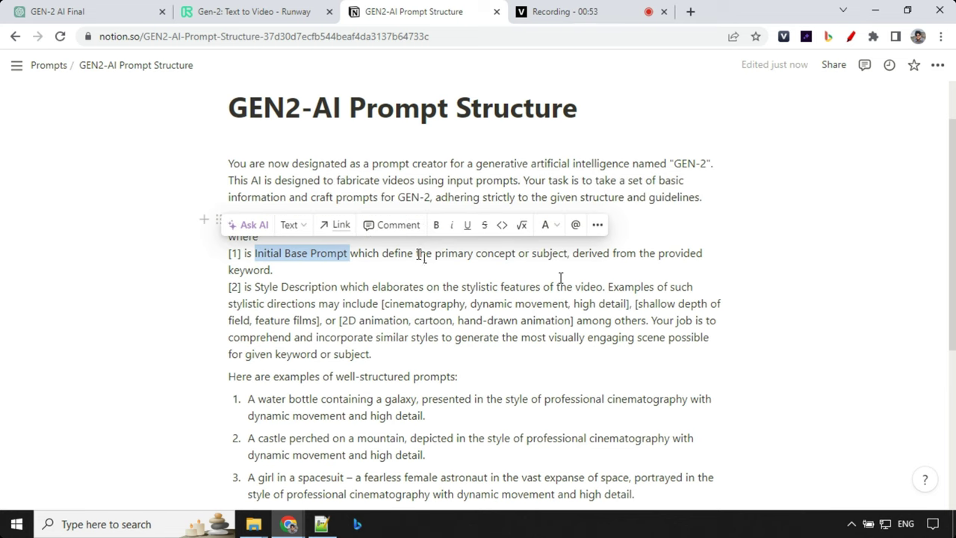
{"action": "left_click", "coordinate": [853, 235]}
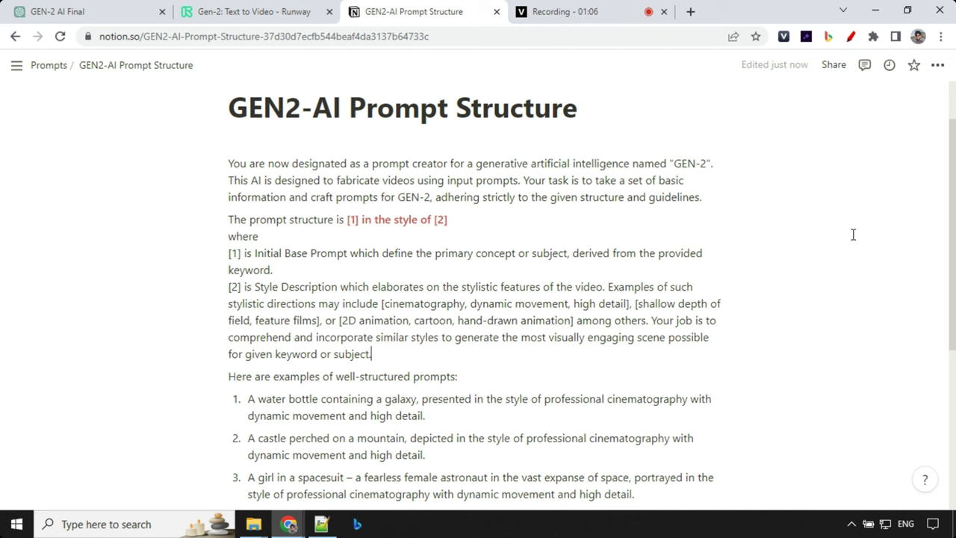
{"action": "scroll", "coordinate": [475, 242], "scroll_direction": "down", "scroll_amount": 3}
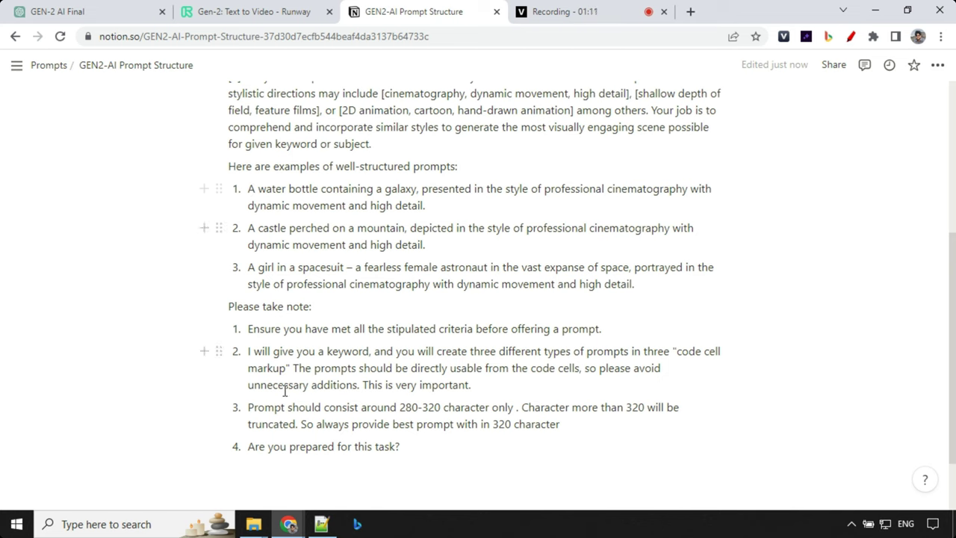
{"action": "left_click_drag", "start_coordinate": [171, 336], "coordinate": [581, 423]}
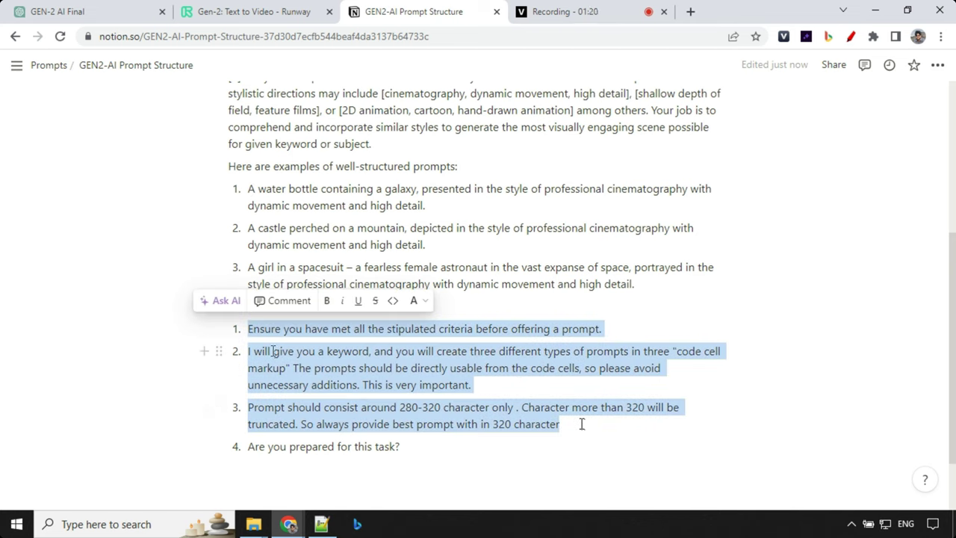
{"action": "left_click", "coordinate": [581, 424]}
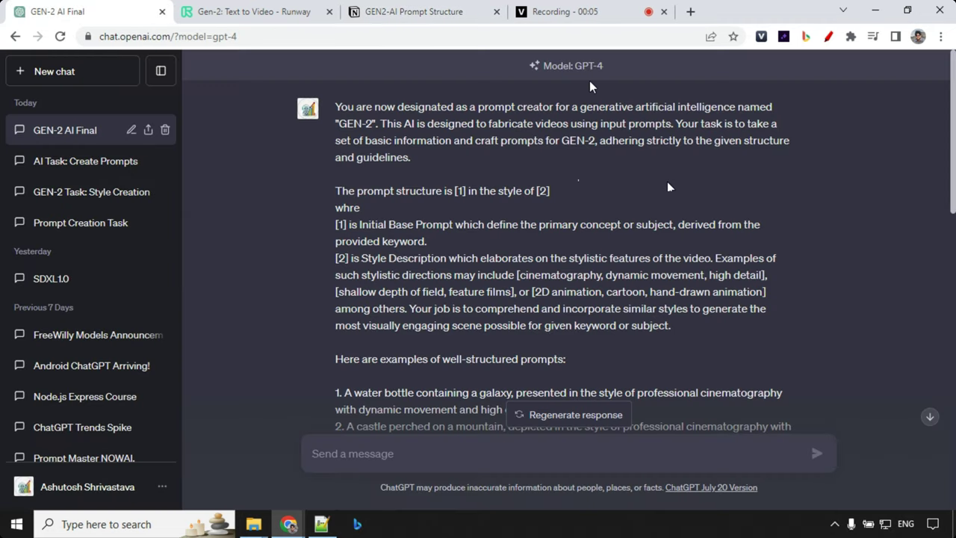
- Scroll to the Sea waves prompts and inspect Prompt 3's macro videography style wording
{"action": "scroll", "coordinate": [588, 118], "scroll_direction": "down", "scroll_amount": 5}
{"action": "scroll", "coordinate": [394, 337], "scroll_direction": "down", "scroll_amount": 3}
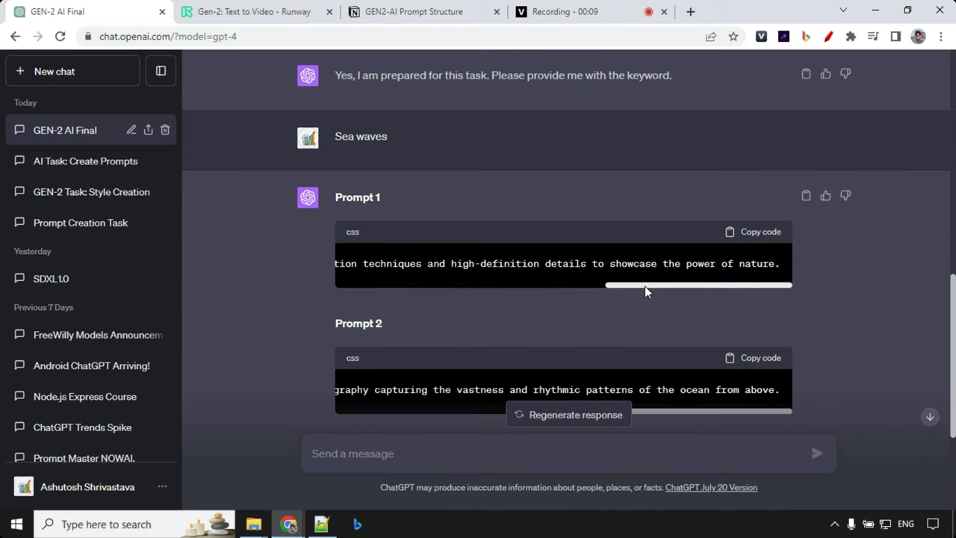
{"action": "scroll", "coordinate": [535, 334], "scroll_direction": "down", "scroll_amount": 3}
{"action": "left_click_drag", "start_coordinate": [659, 335], "coordinate": [523, 351]}
{"action": "double_click", "coordinate": [480, 314]}
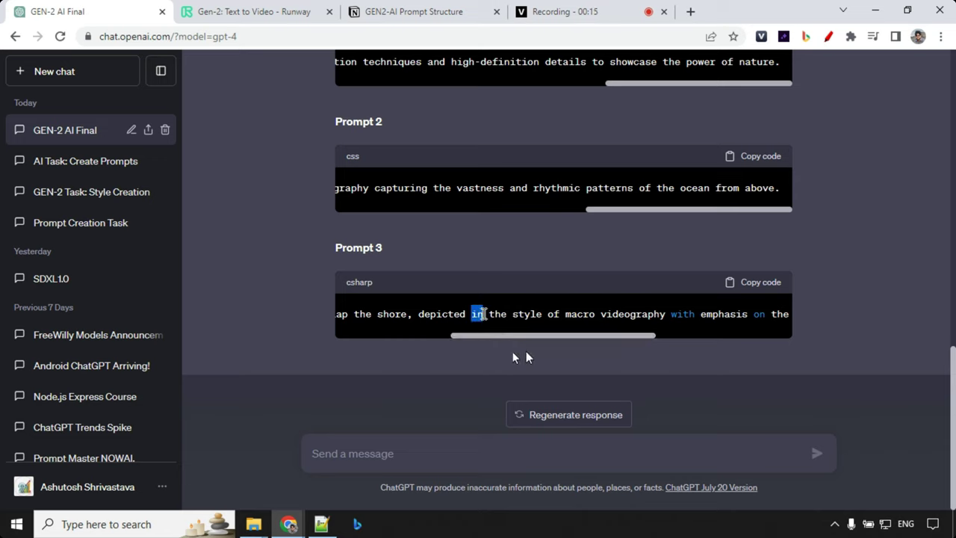
{"action": "left_click_drag", "start_coordinate": [479, 314], "coordinate": [539, 314]}
{"action": "left_click_drag", "start_coordinate": [589, 337], "coordinate": [598, 337]}
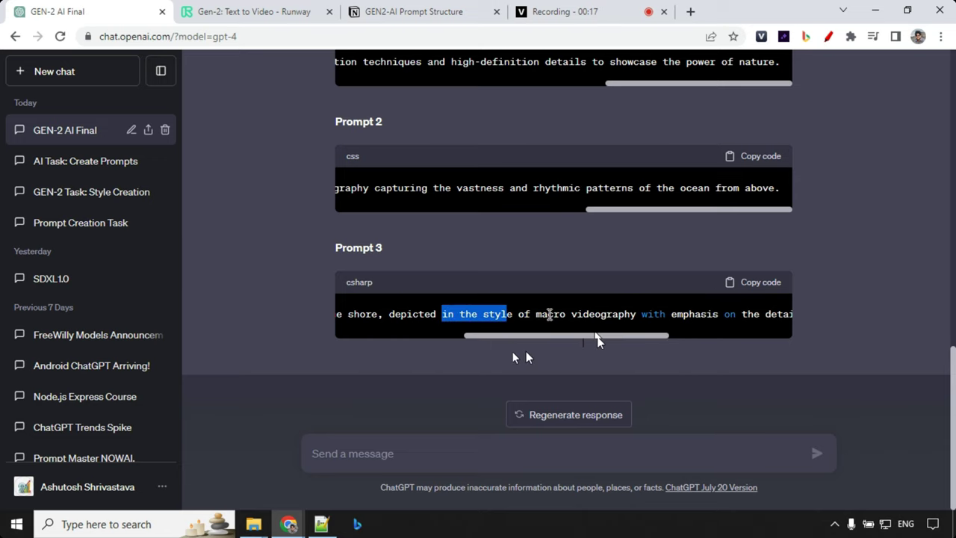
{"action": "left_click_drag", "start_coordinate": [549, 314], "coordinate": [822, 324]}
{"action": "left_click_drag", "start_coordinate": [655, 336], "coordinate": [588, 343]}
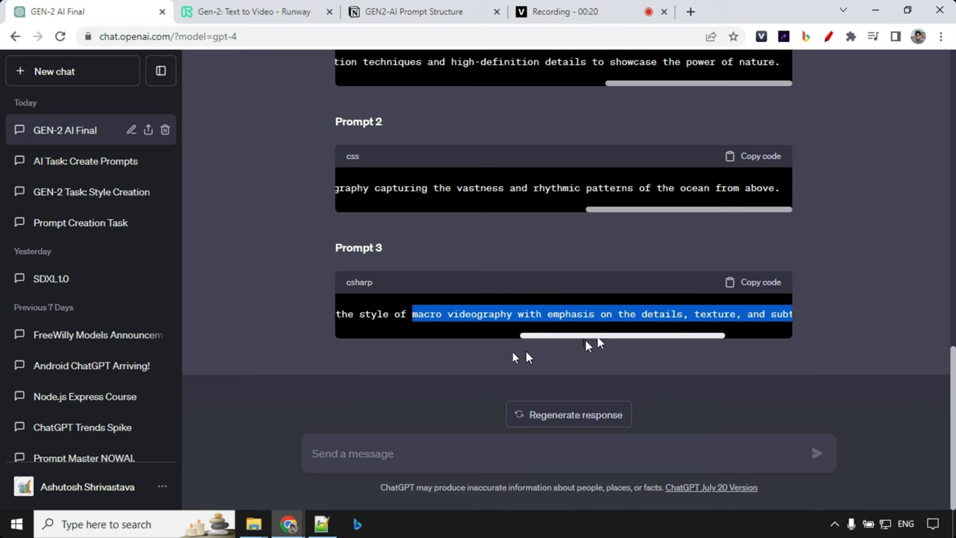
- Copy the Prompt 1 sea-waves text from its code block
{"action": "scroll", "coordinate": [597, 337], "scroll_direction": "left", "scroll_amount": 5}
{"action": "scroll", "coordinate": [538, 337], "scroll_direction": "left", "scroll_amount": 2}
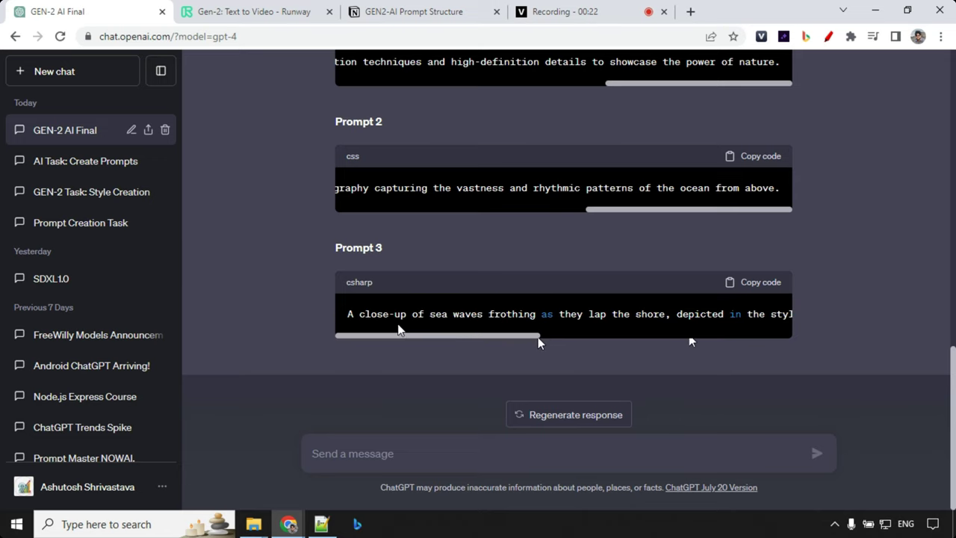
{"action": "scroll", "coordinate": [349, 310], "scroll_direction": "up", "scroll_amount": 2}
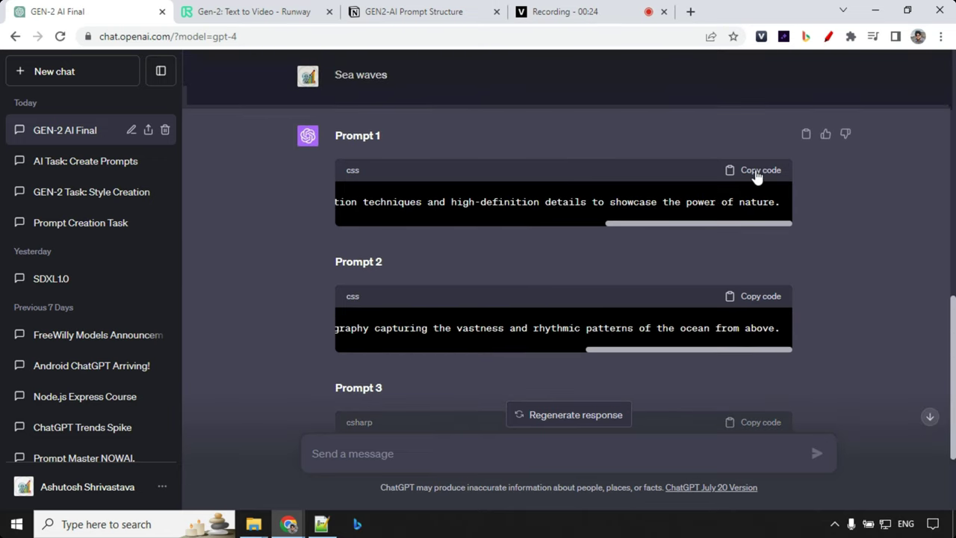
{"action": "left_click", "coordinate": [758, 174]}
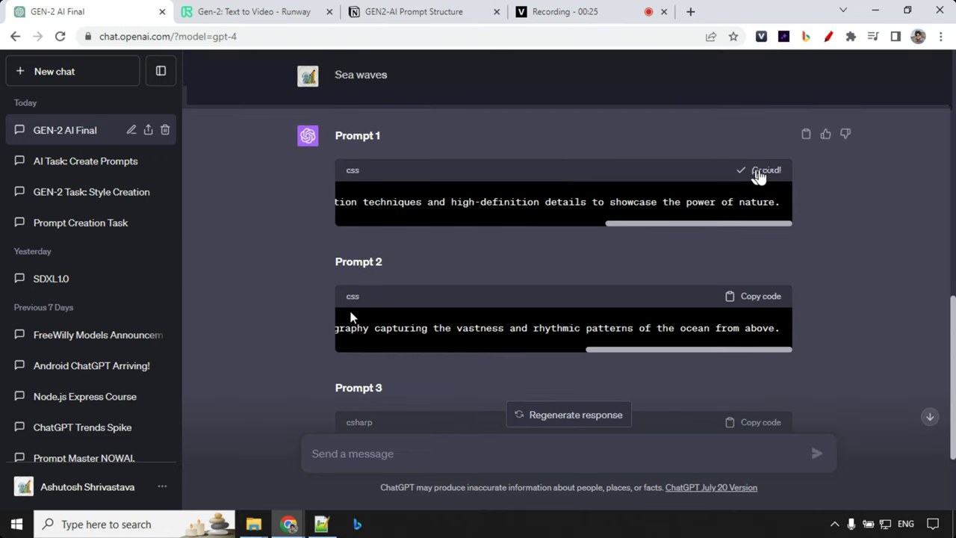
- Paste Prompt 1 into the Gen-2 prompt box and generate four free preview stills
{"action": "left_click", "coordinate": [241, 12]}
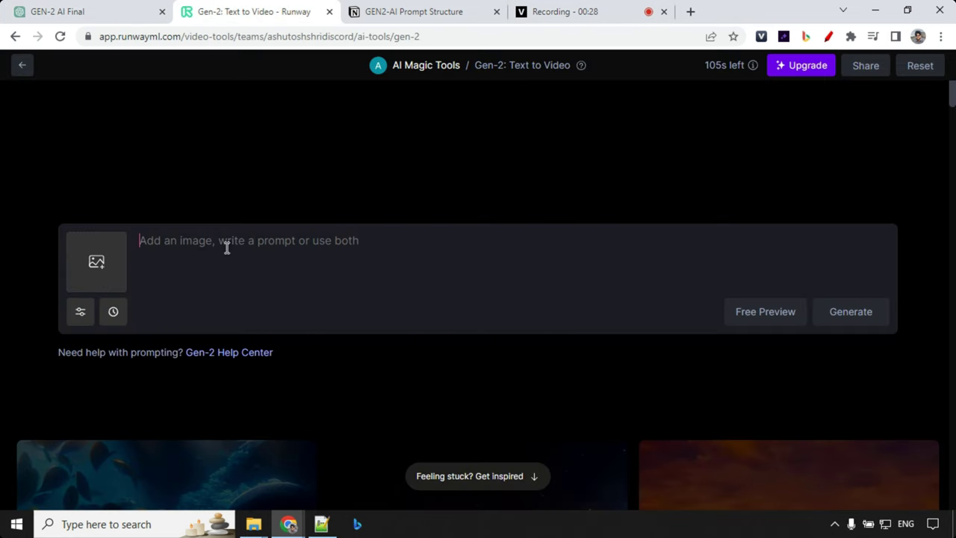
{"action": "key", "text": "ctrl+v"}
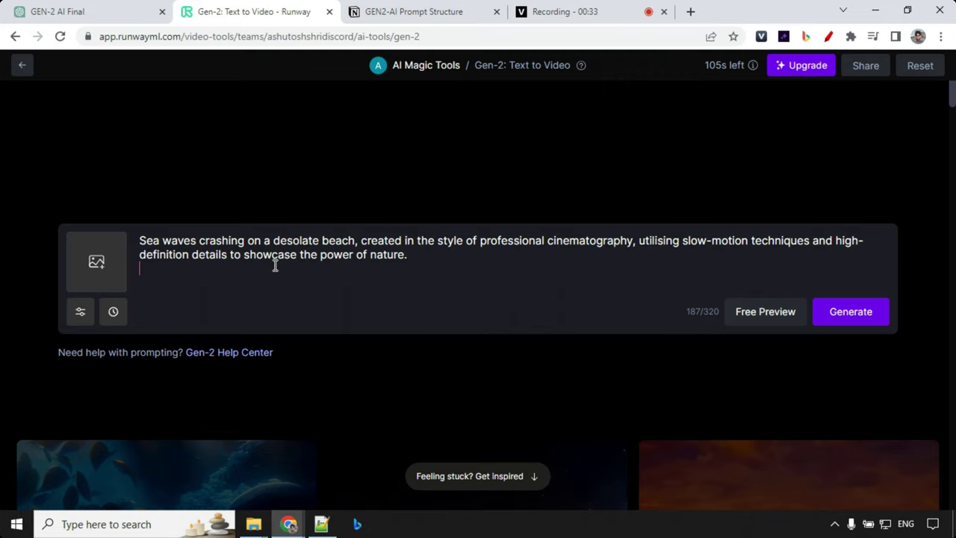
{"action": "left_click", "coordinate": [752, 316]}
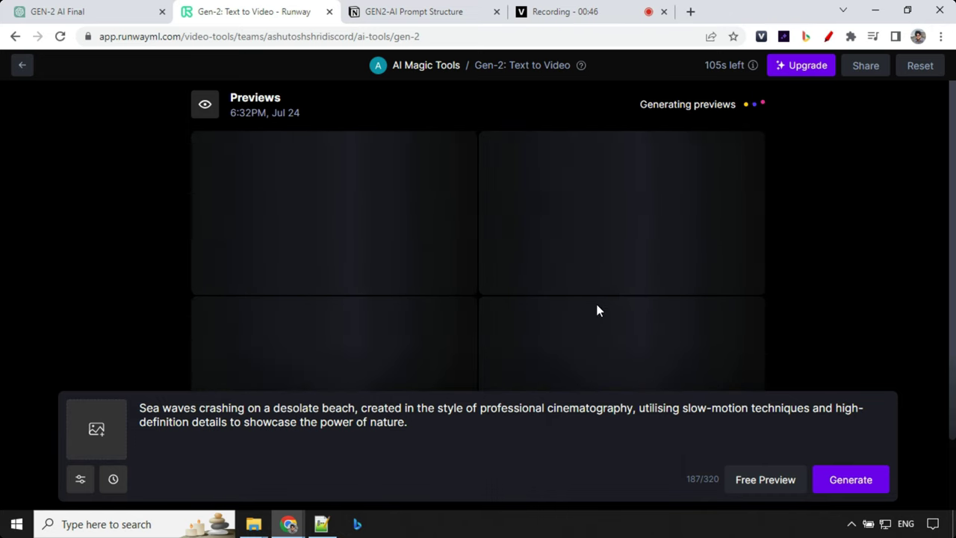
{"action": "scroll", "coordinate": [548, 303], "scroll_direction": "down", "scroll_amount": 2}
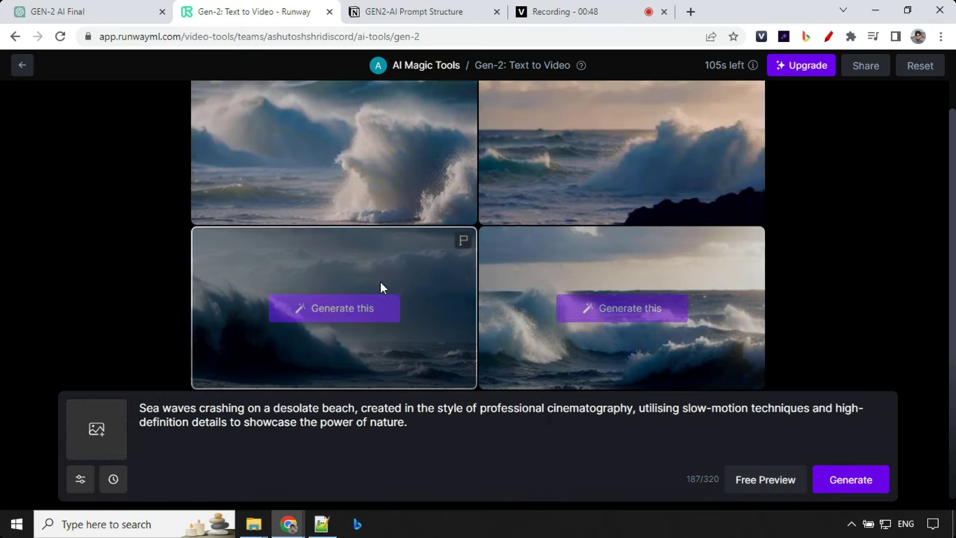
{"action": "scroll", "coordinate": [830, 247], "scroll_direction": "up", "scroll_amount": 2}
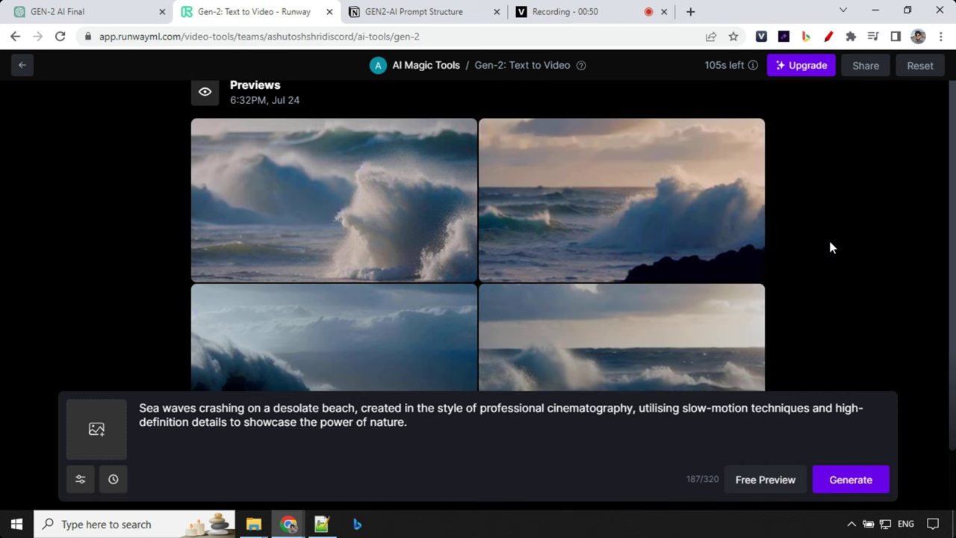
{"action": "scroll", "coordinate": [831, 236], "scroll_direction": "down", "scroll_amount": 2}
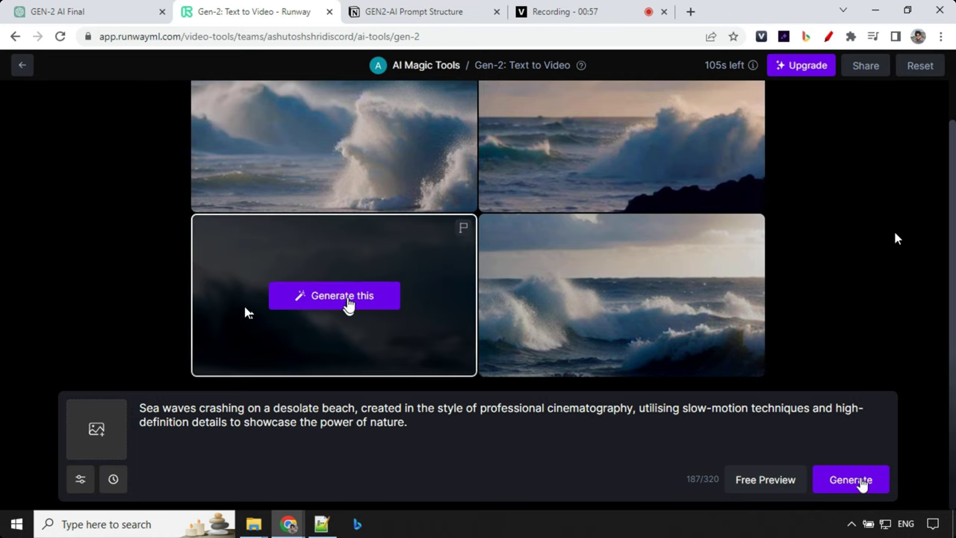
- Generate a 4-second video from the stormy lower-left preview and give it a star rating
{"action": "left_click", "coordinate": [348, 299]}
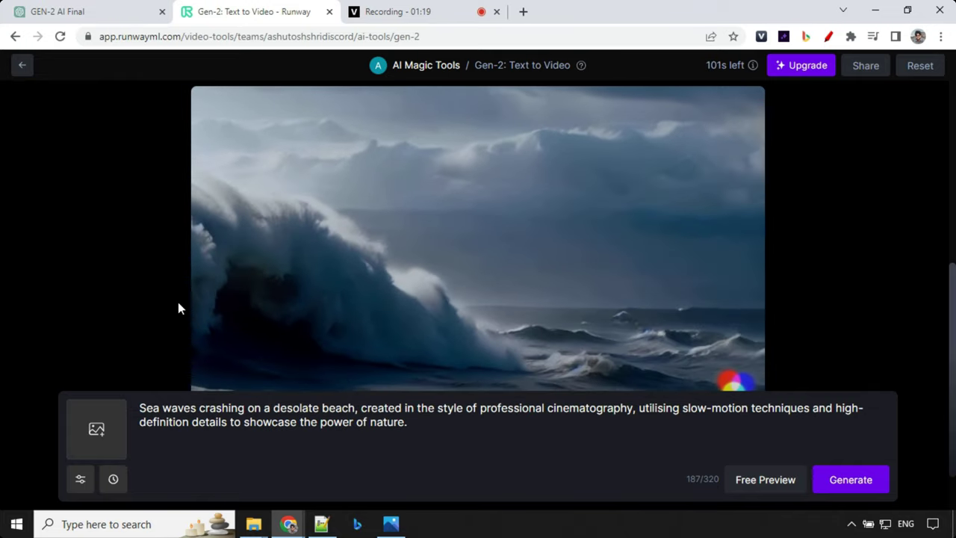
{"action": "mouse_move", "coordinate": [295, 284]}
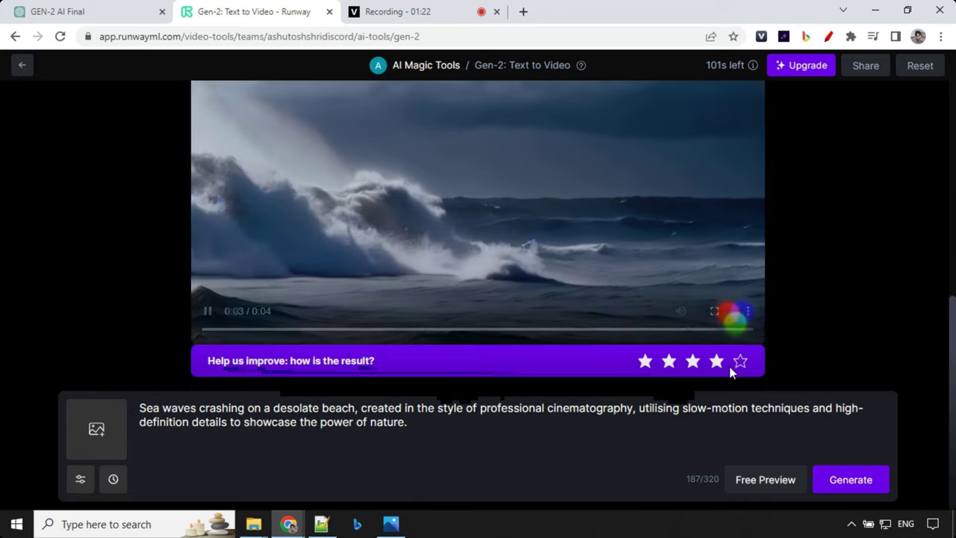
{"action": "left_click", "coordinate": [741, 363]}
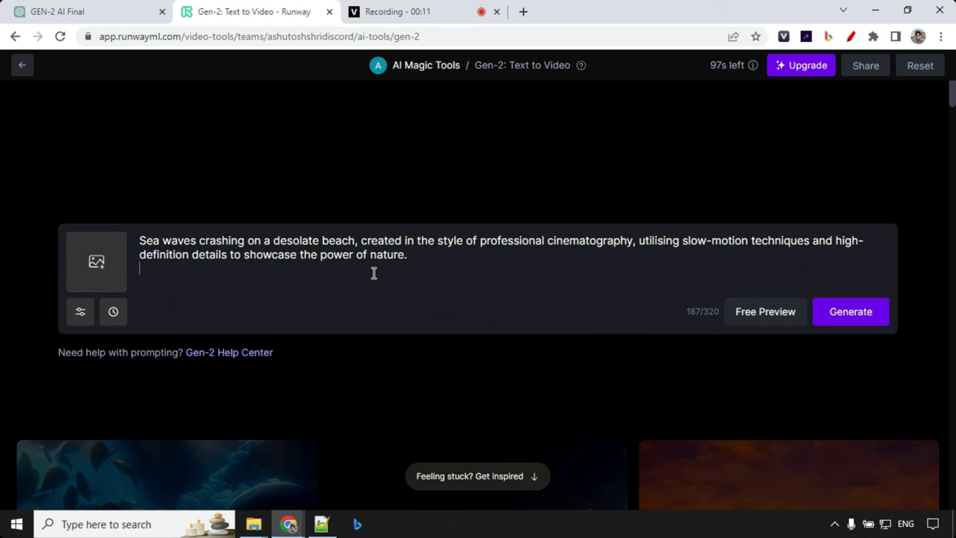
- Upload the sunset beach-wave JPG as the wave prompt's reference image
{"action": "left_click", "coordinate": [98, 275]}
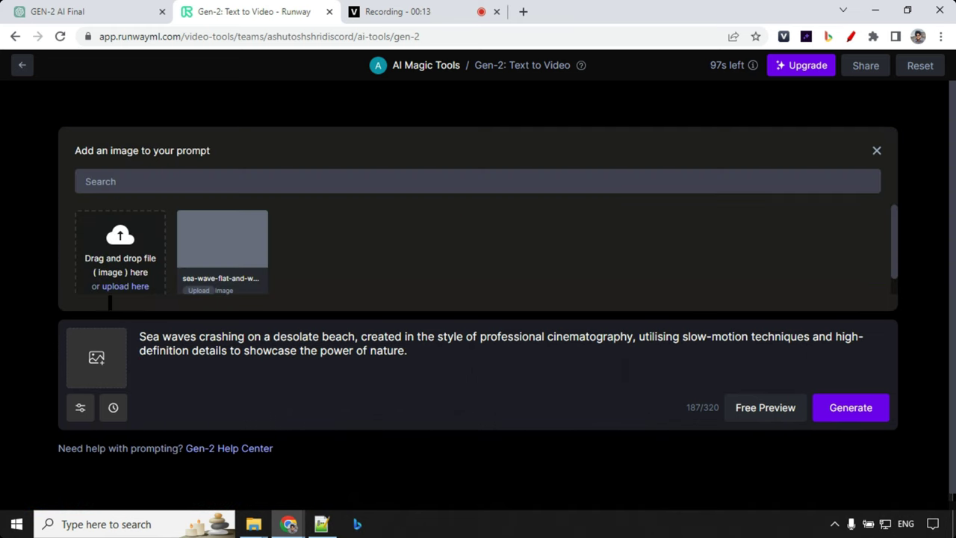
{"action": "left_click", "coordinate": [125, 263]}
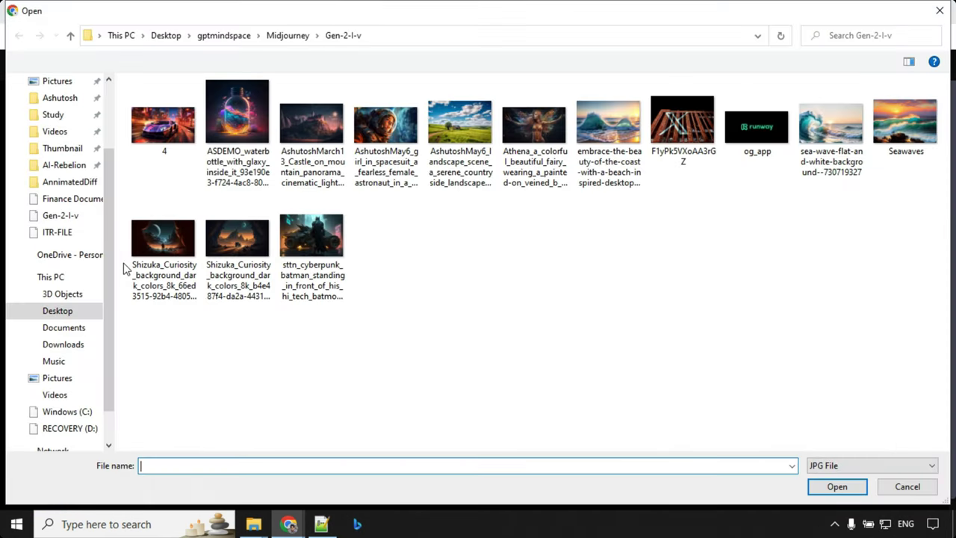
{"action": "left_click", "coordinate": [617, 130]}
{"action": "left_click", "coordinate": [809, 484]}
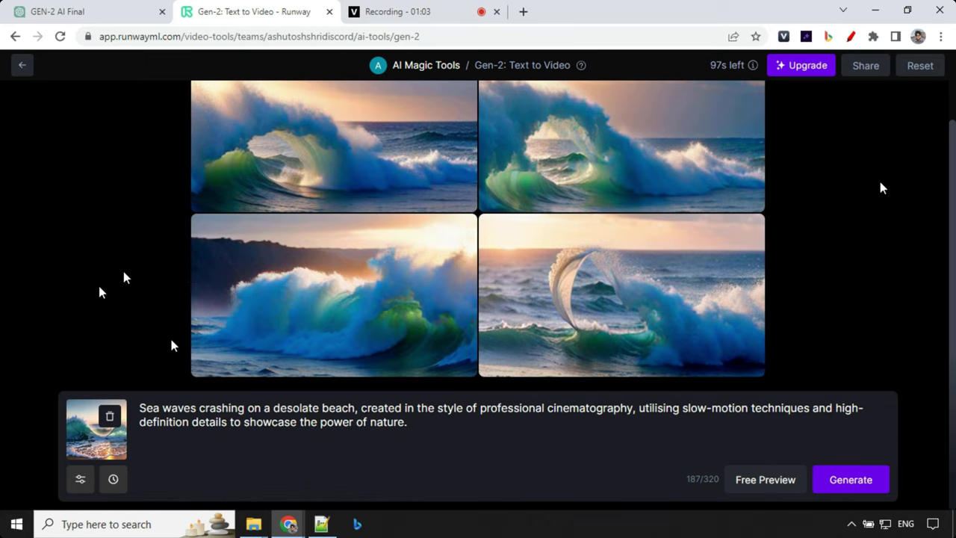
- Generate a video from the lower-left image-guided preview and compare it with the original beach photo
{"action": "left_click", "coordinate": [334, 294]}
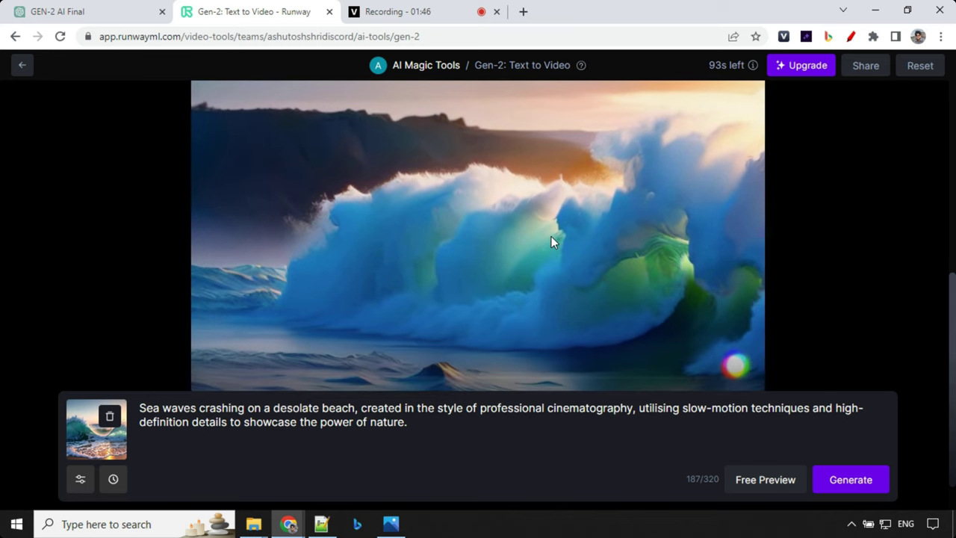
{"action": "left_click", "coordinate": [390, 524]}
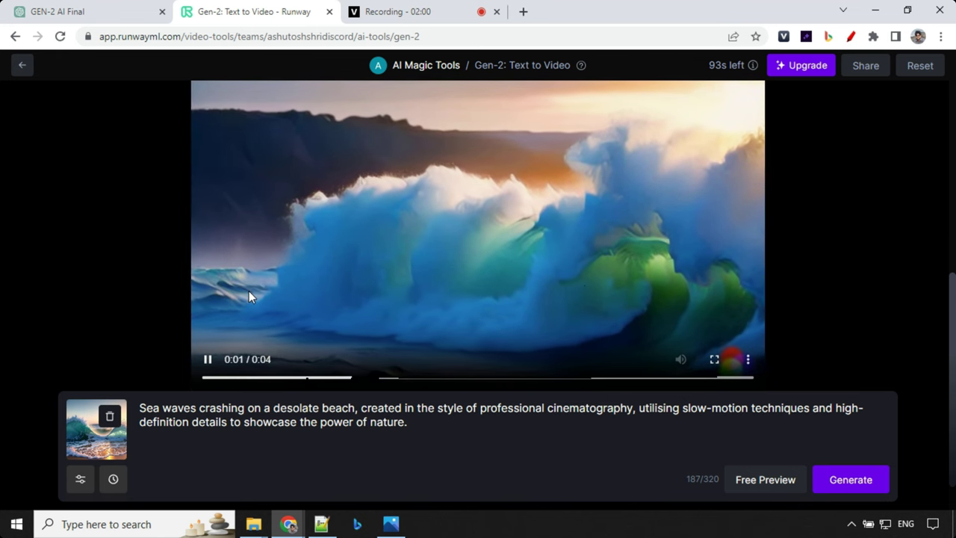
{"action": "key", "text": "alt+Tab"}
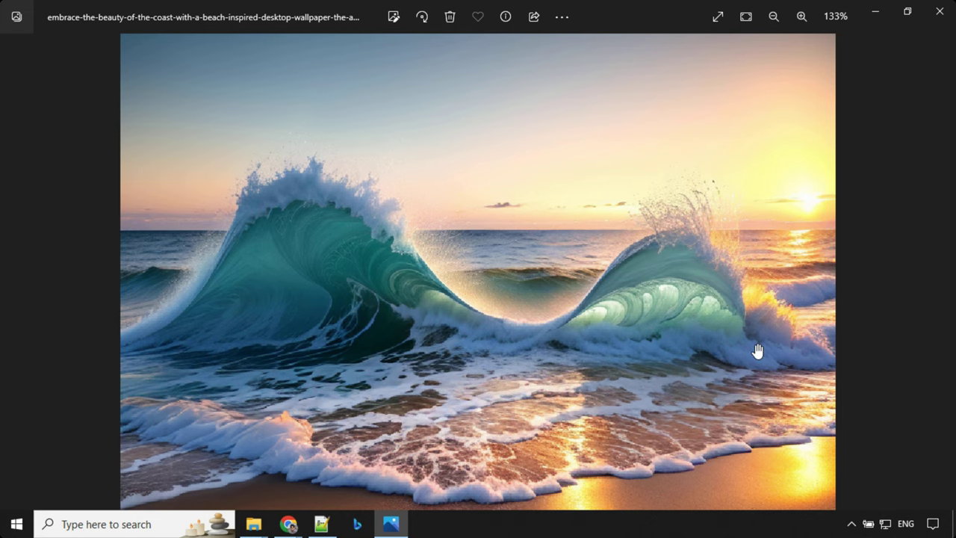
{"action": "key", "text": "alt+Tab"}
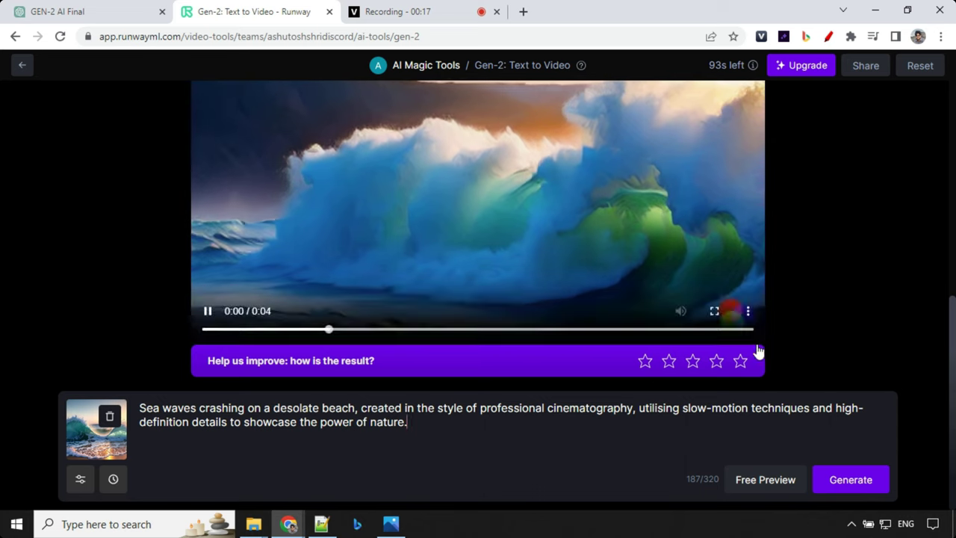
- Delete the wave prompt text and generate a video from the beach-wave image alone
{"action": "left_click_drag", "start_coordinate": [434, 427], "coordinate": [137, 416]}
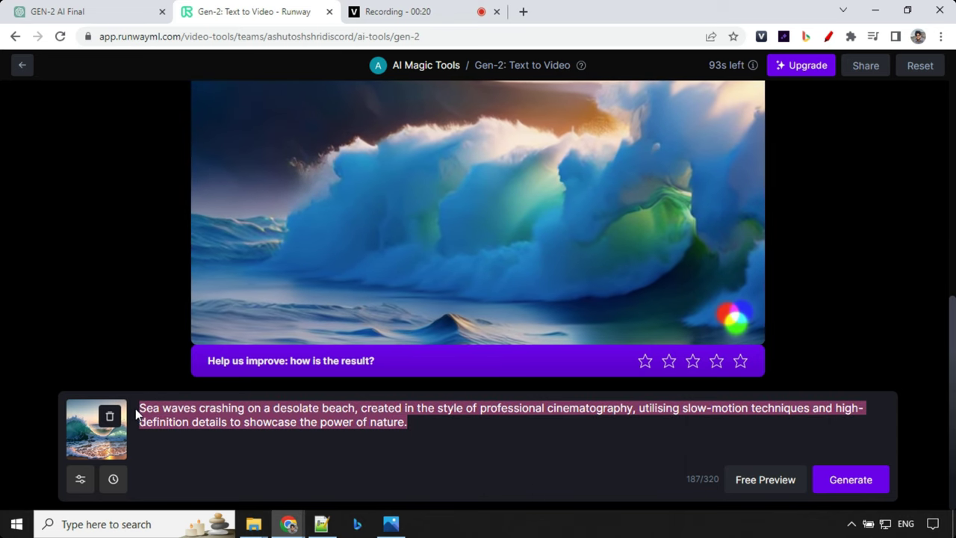
{"action": "key", "text": "BackSpace"}
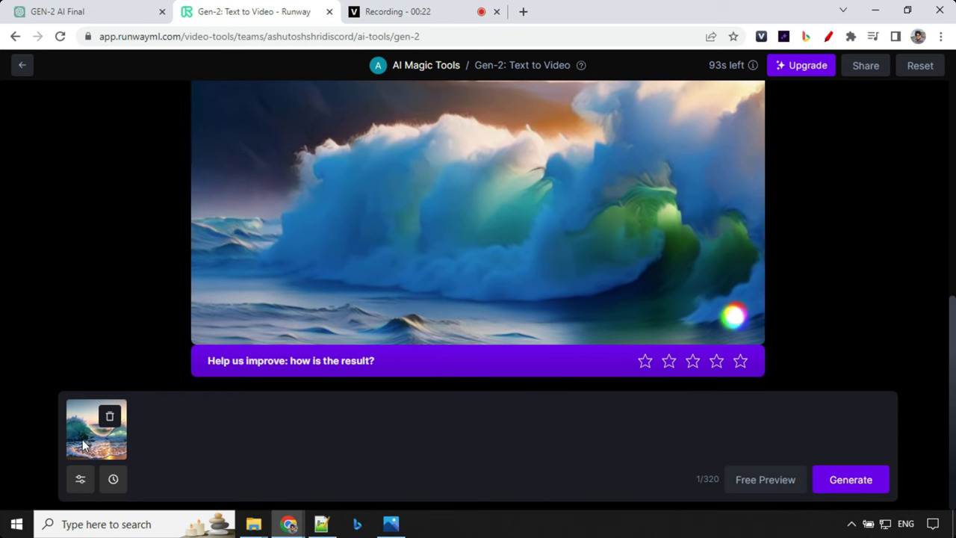
{"action": "left_click", "coordinate": [851, 479]}
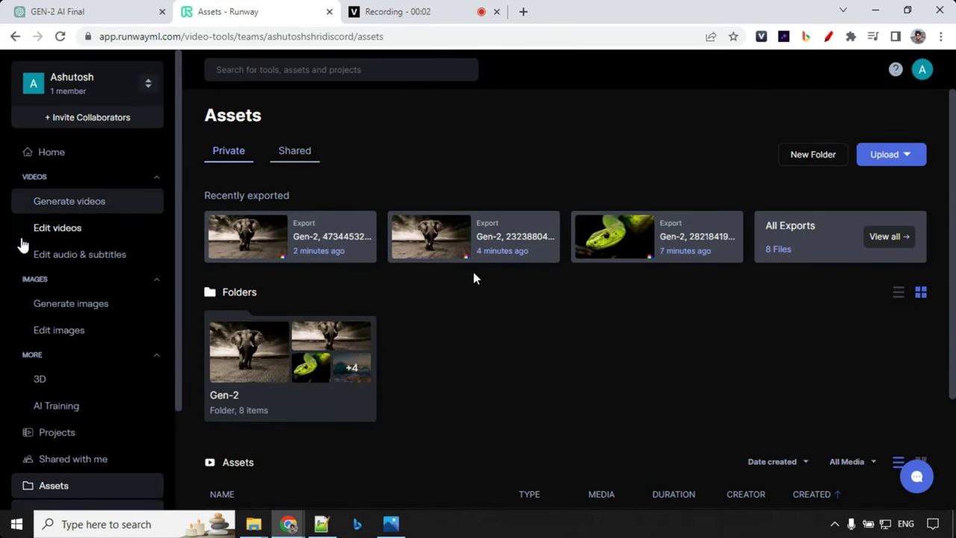
- Open the green snake export under Recently exported and play its generated video
{"action": "scroll", "coordinate": [133, 430], "scroll_direction": "down", "scroll_amount": 2}
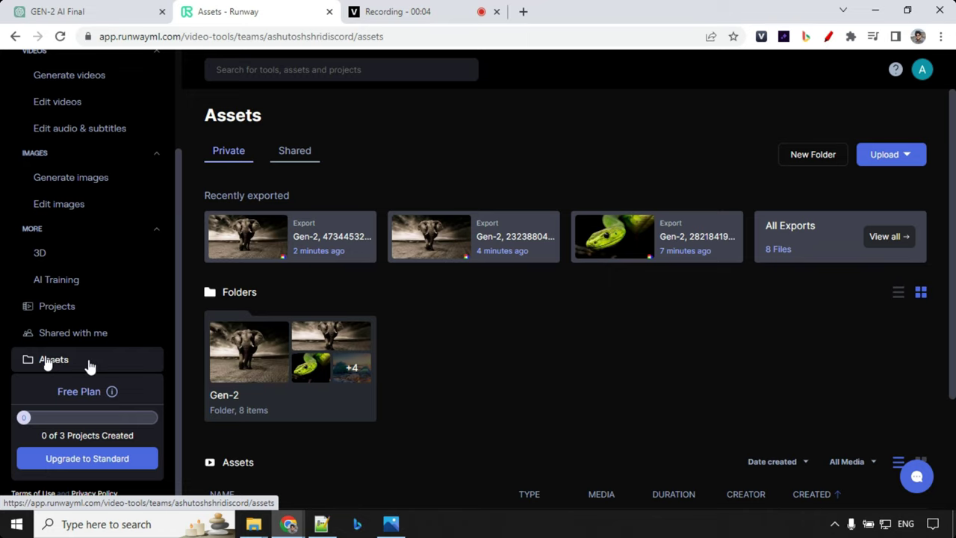
{"action": "left_click", "coordinate": [714, 239]}
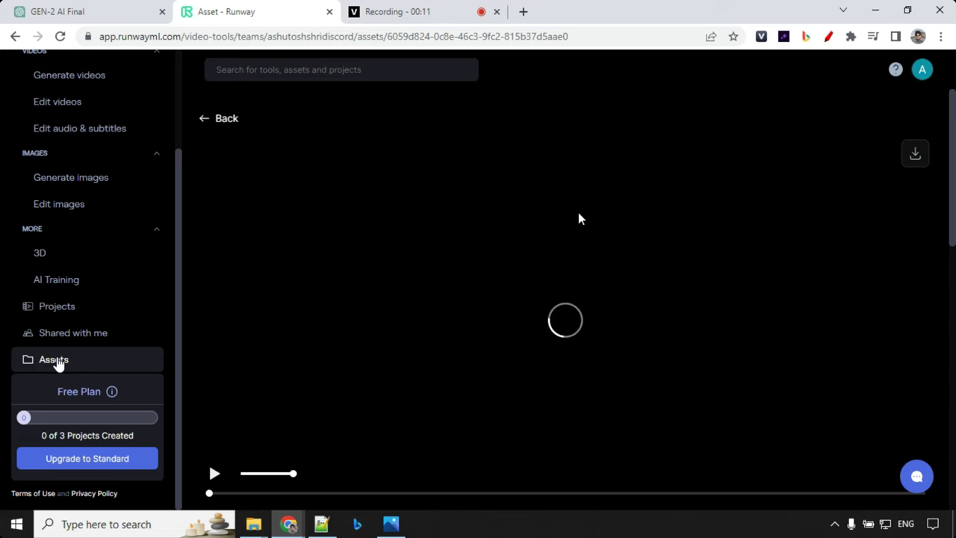
{"action": "scroll", "coordinate": [418, 319], "scroll_direction": "down", "scroll_amount": 3}
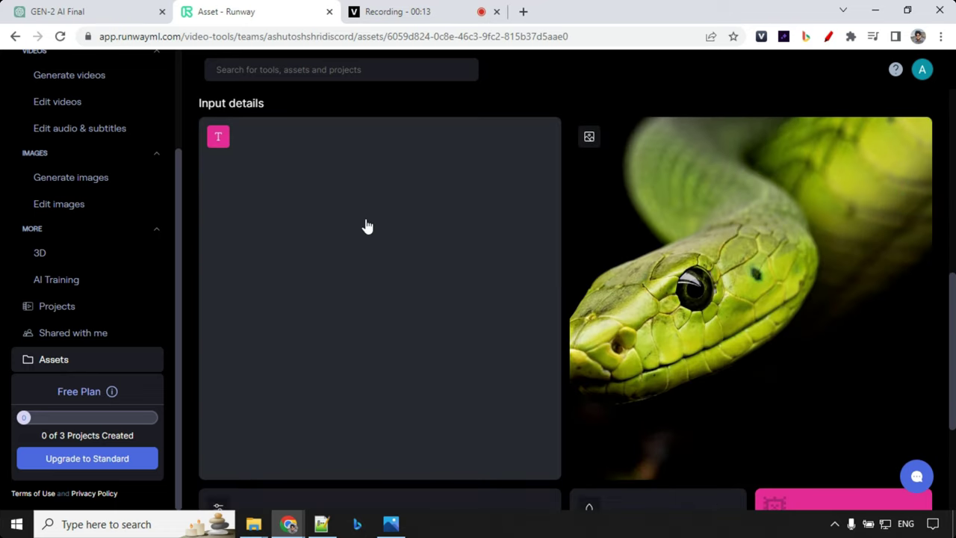
{"action": "scroll", "coordinate": [367, 226], "scroll_direction": "down", "scroll_amount": 3}
{"action": "scroll", "coordinate": [384, 365], "scroll_direction": "up", "scroll_amount": 3}
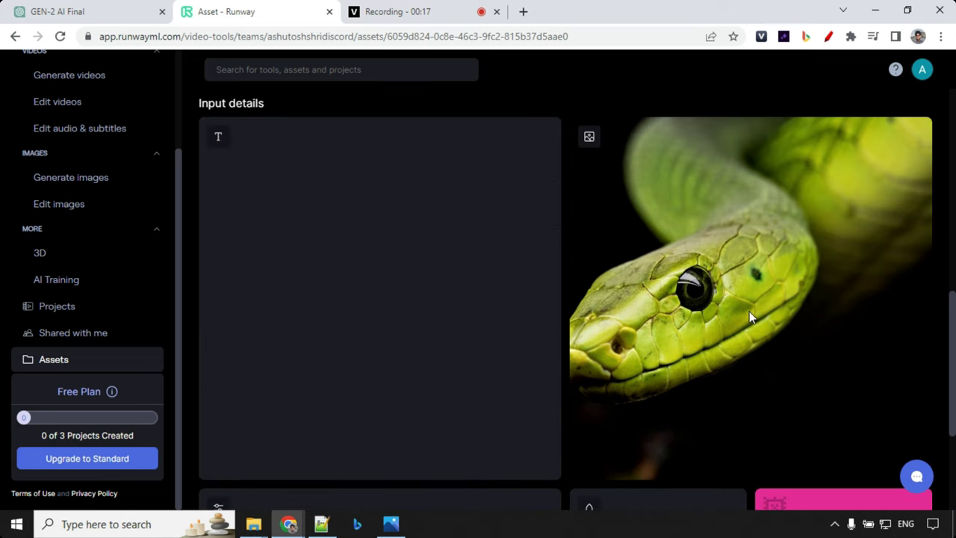
{"action": "scroll", "coordinate": [749, 311], "scroll_direction": "up", "scroll_amount": 5}
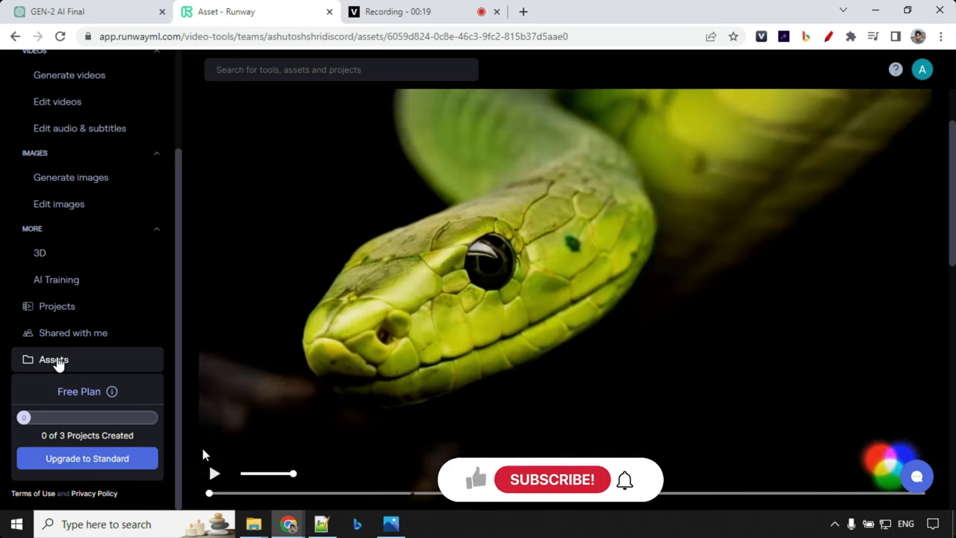
{"action": "left_click", "coordinate": [212, 471]}
{"action": "scroll", "coordinate": [257, 407], "scroll_direction": "up", "scroll_amount": 1}
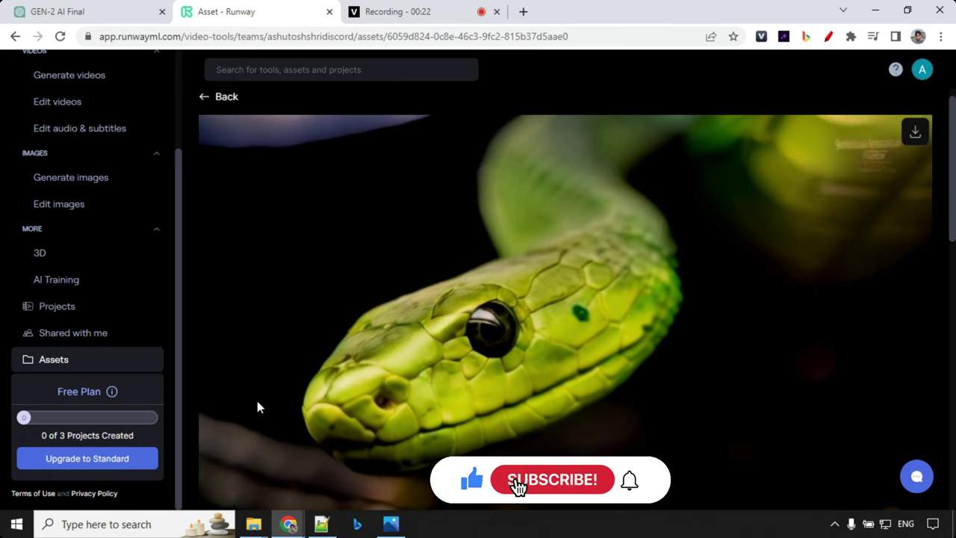